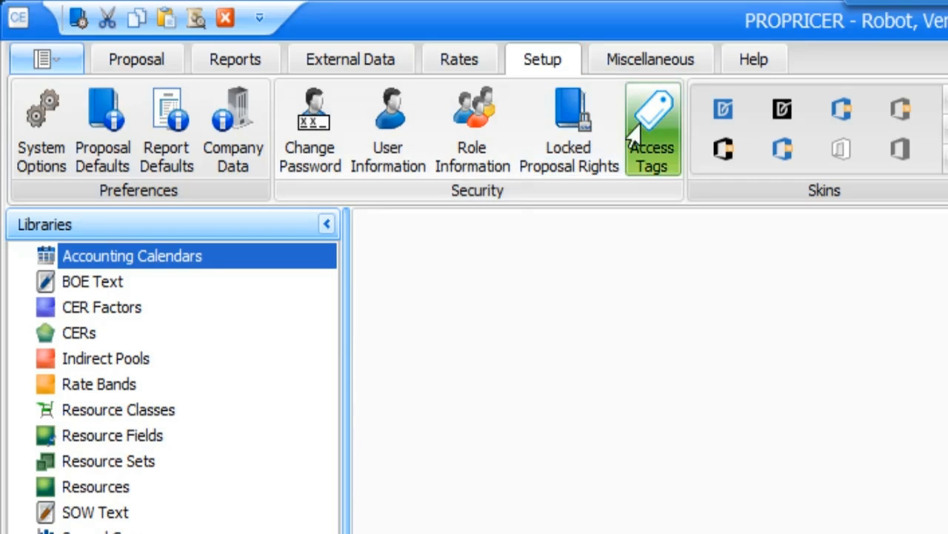
Step: Review the access tag setup across the access tag list, the user information list and the Resources library
click(652, 126)
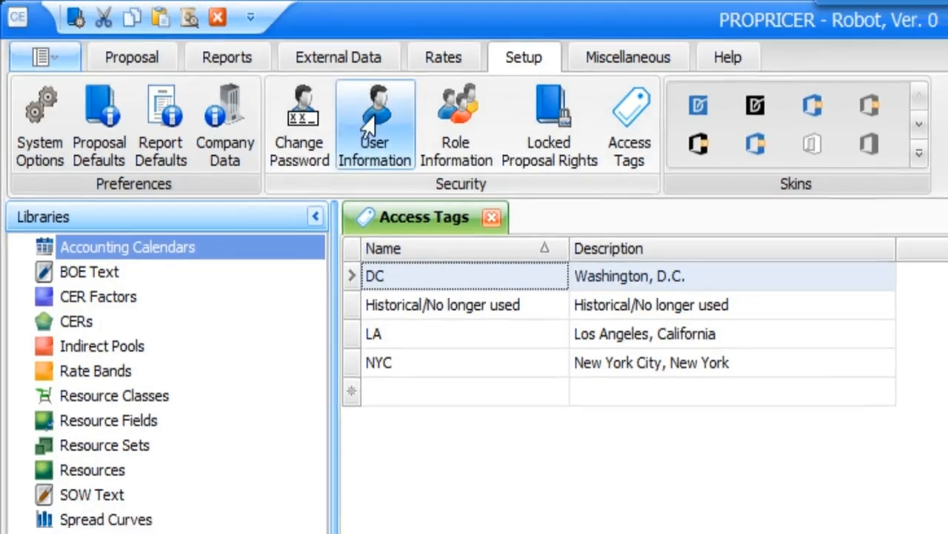
click(383, 126)
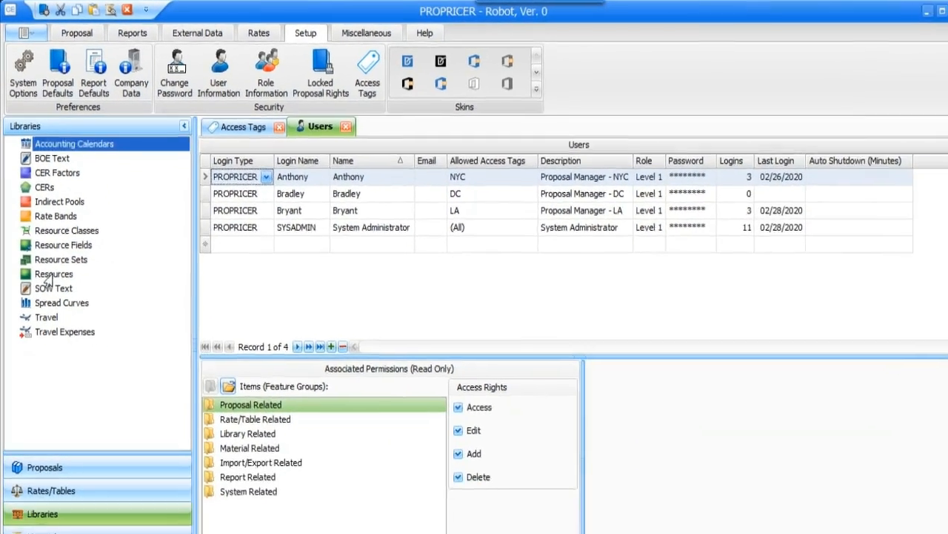
click(66, 368)
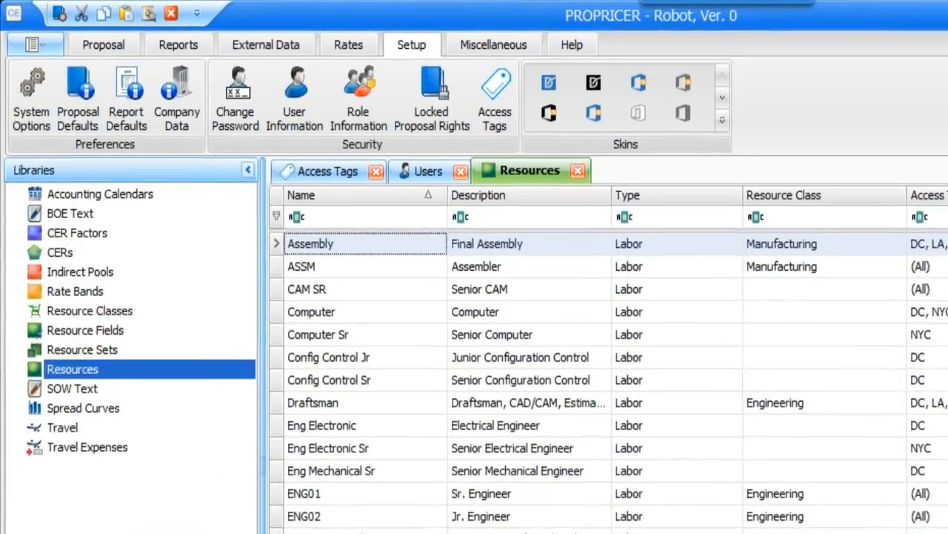
Step: Check which access tags are assigned to the BU - DC and BU - LA Direct Rates folders under Rates/Tables
click(41, 518)
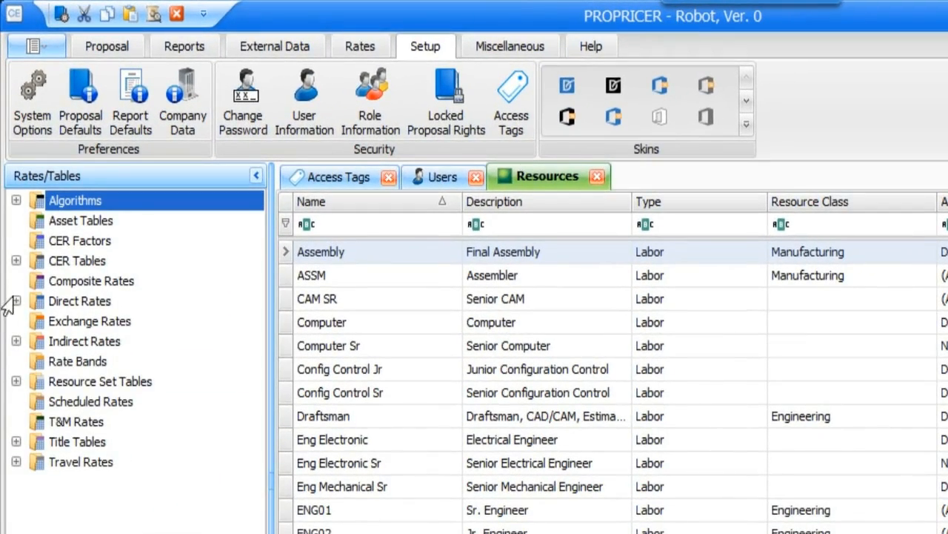
click(16, 301)
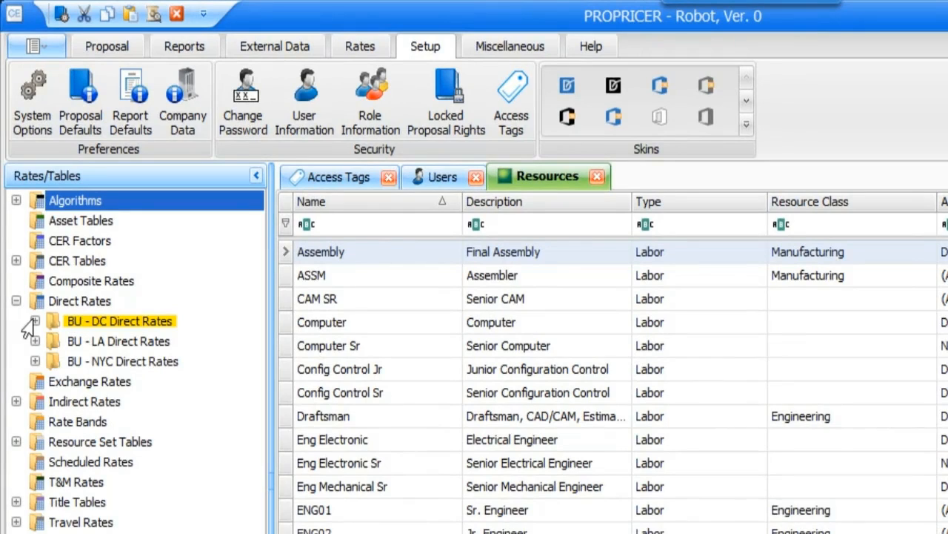
right_click(70, 321)
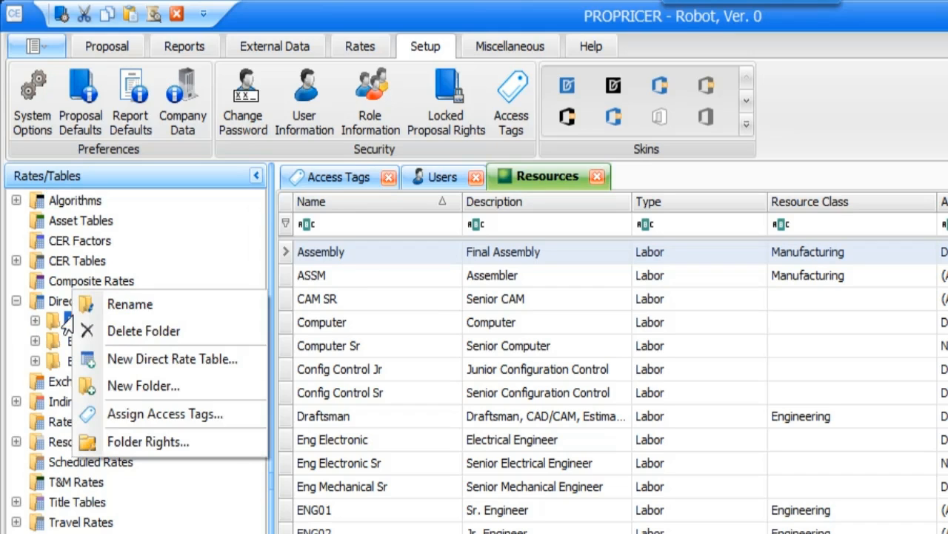
click(143, 415)
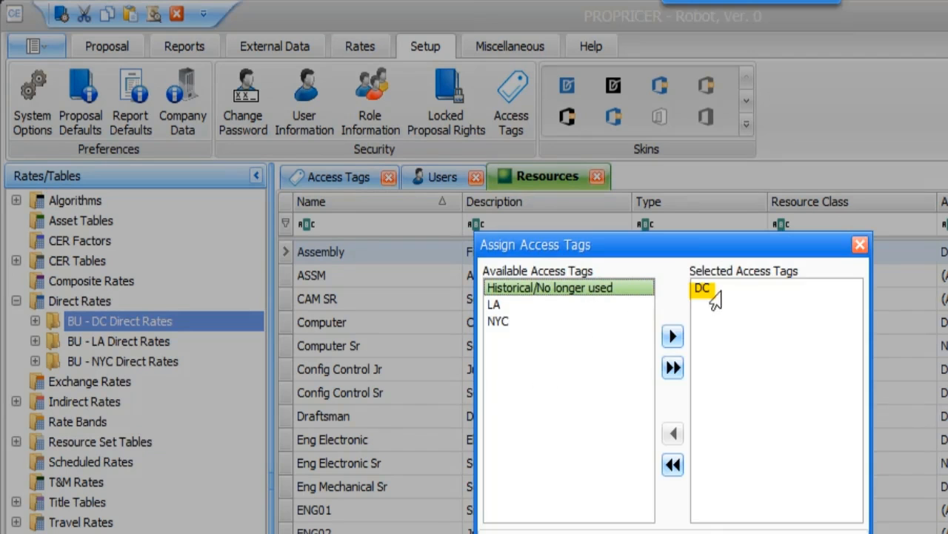
key(Return)
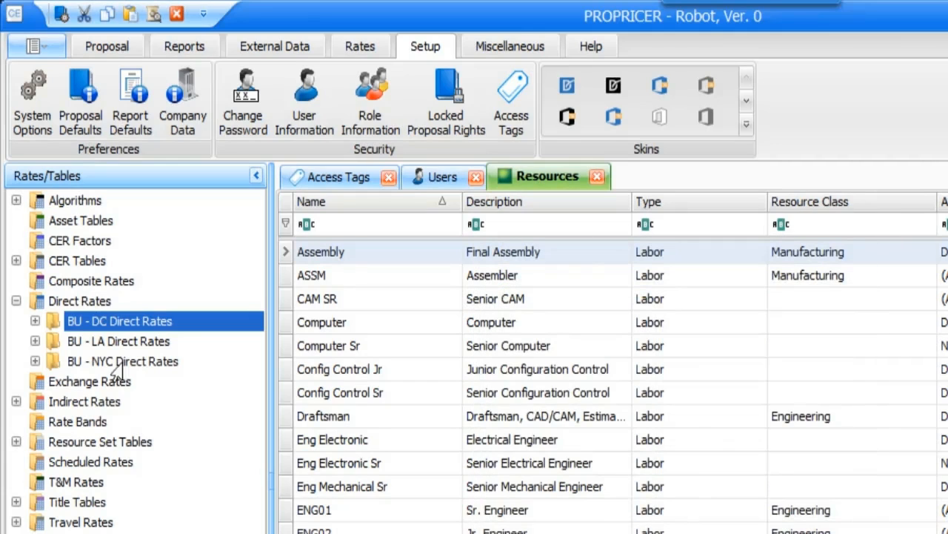
right_click(102, 342)
click(183, 441)
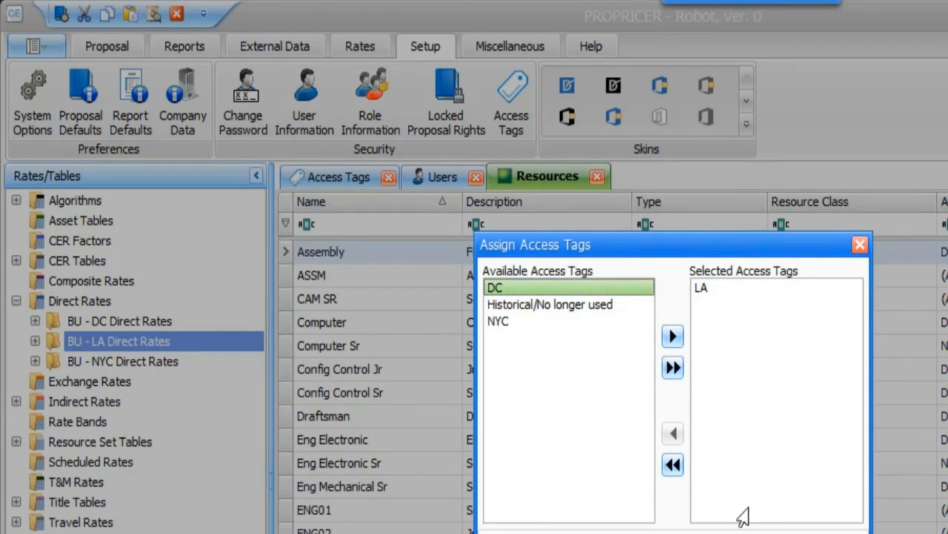
key(Escape)
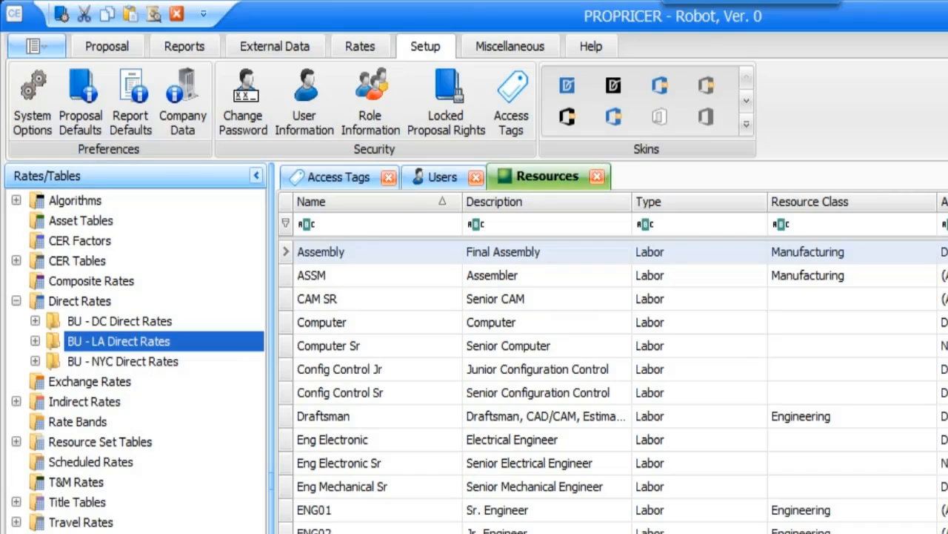
Step: Show the proposals tree and collapse the BU - LA, BU - DC and BU - NYC folders
click(45, 532)
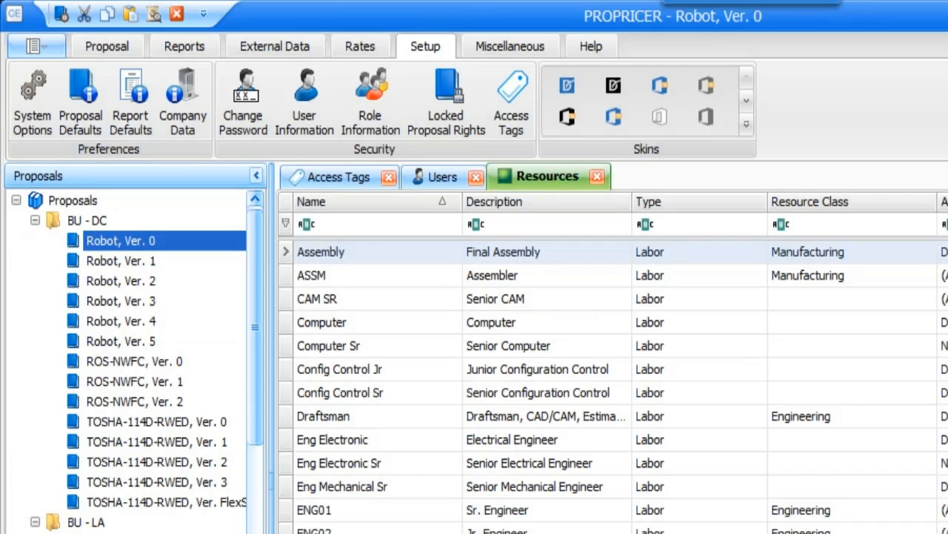
click(34, 522)
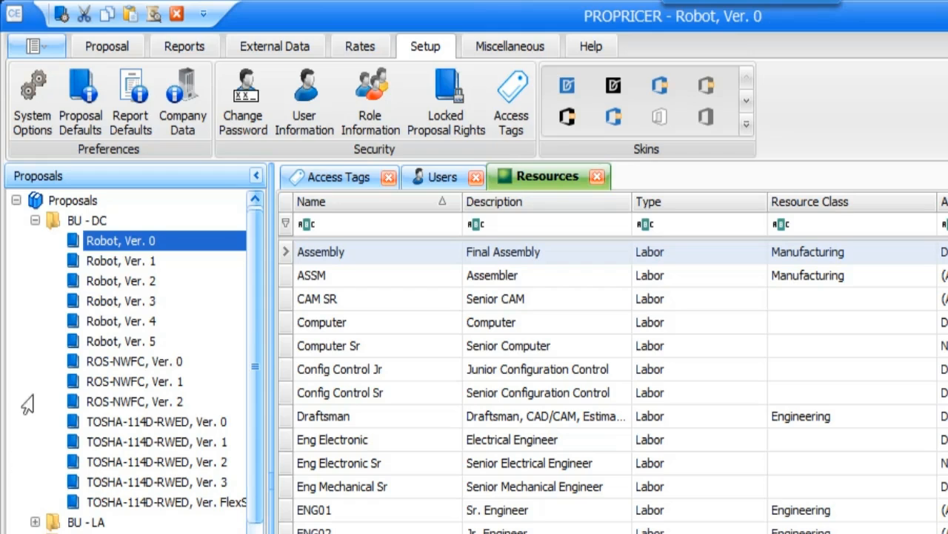
click(34, 220)
click(35, 260)
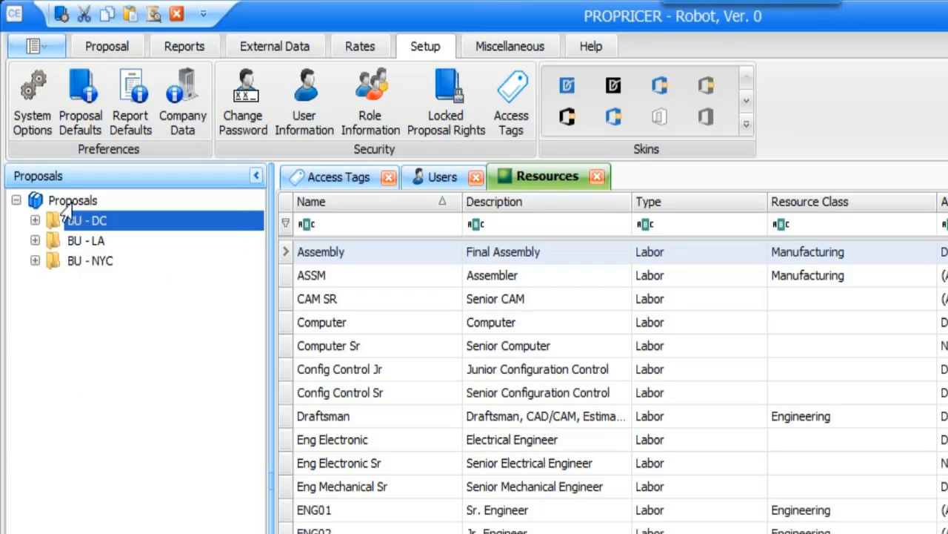
Step: Check which access tags are assigned to the BU - DC and BU - LA proposal folders
right_click(80, 218)
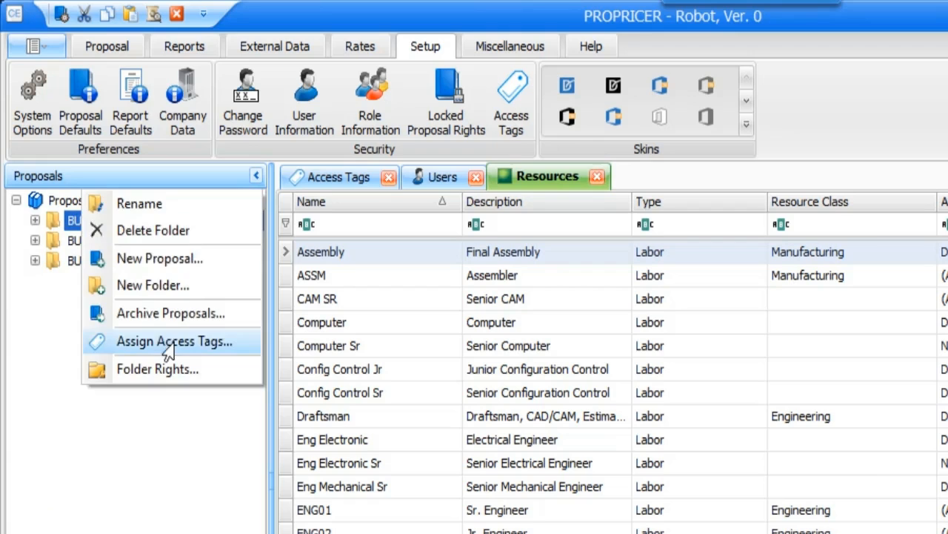
click(169, 341)
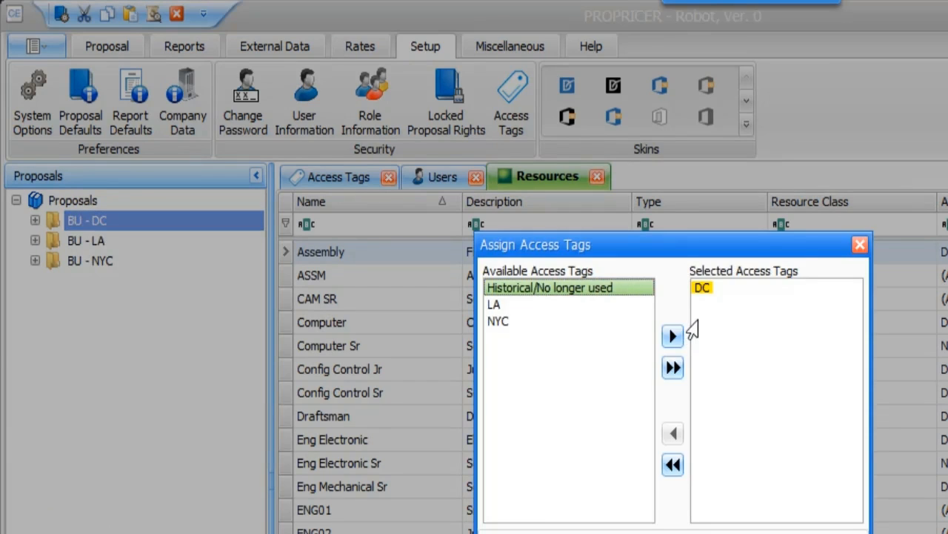
click(720, 506)
right_click(87, 247)
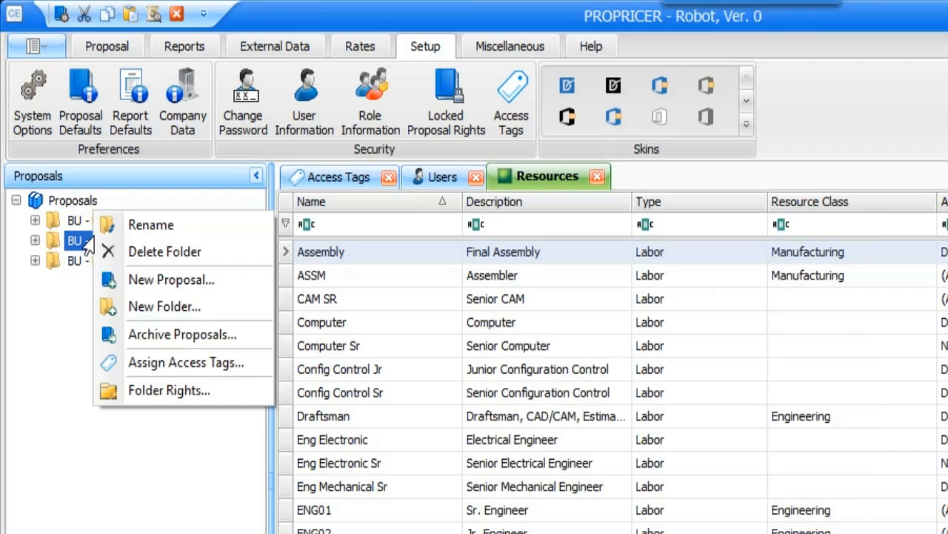
click(170, 361)
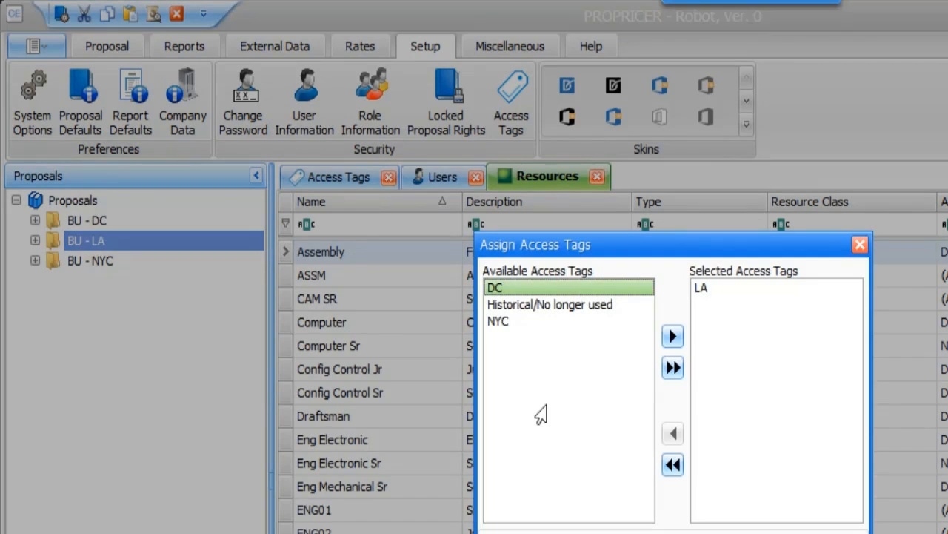
click(724, 530)
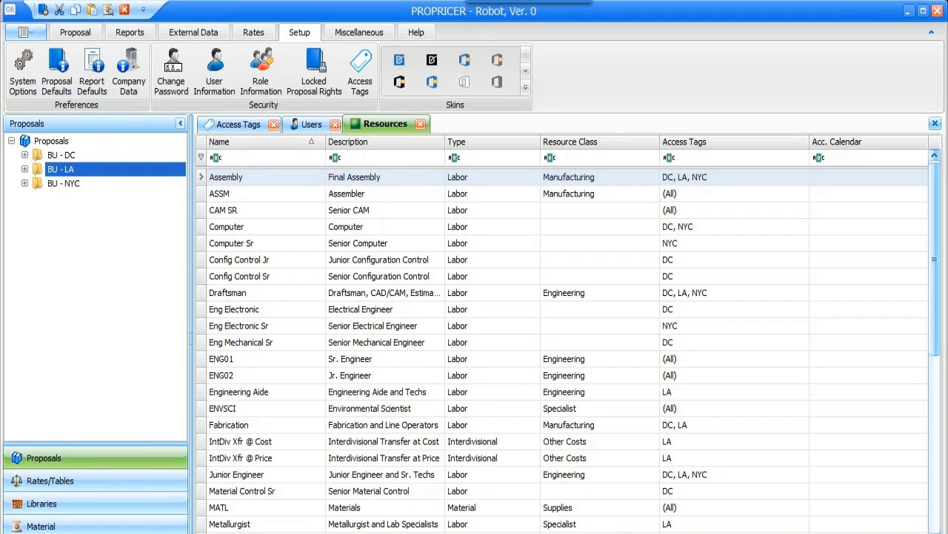
Step: Switch to the second PROPRICER window and expand the BU - LA proposals folder
click(213, 533)
click(280, 490)
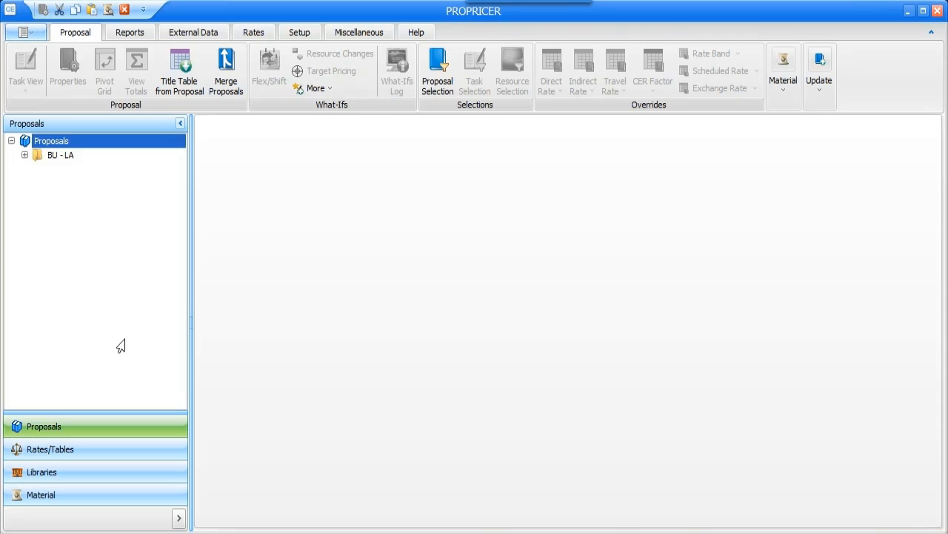
click(25, 155)
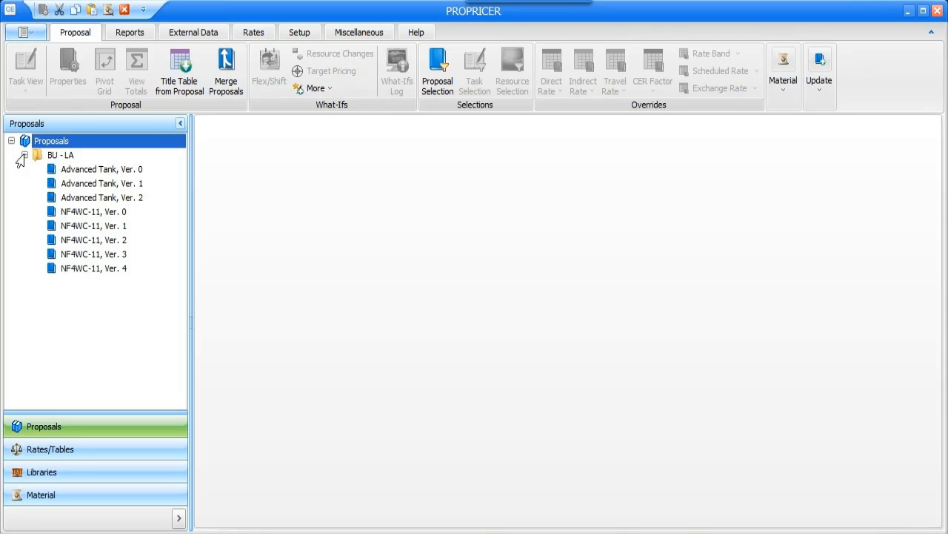
Step: Expand the Direct Rates in Rates/Tables and open the Resources library in this restricted session
click(48, 452)
click(11, 212)
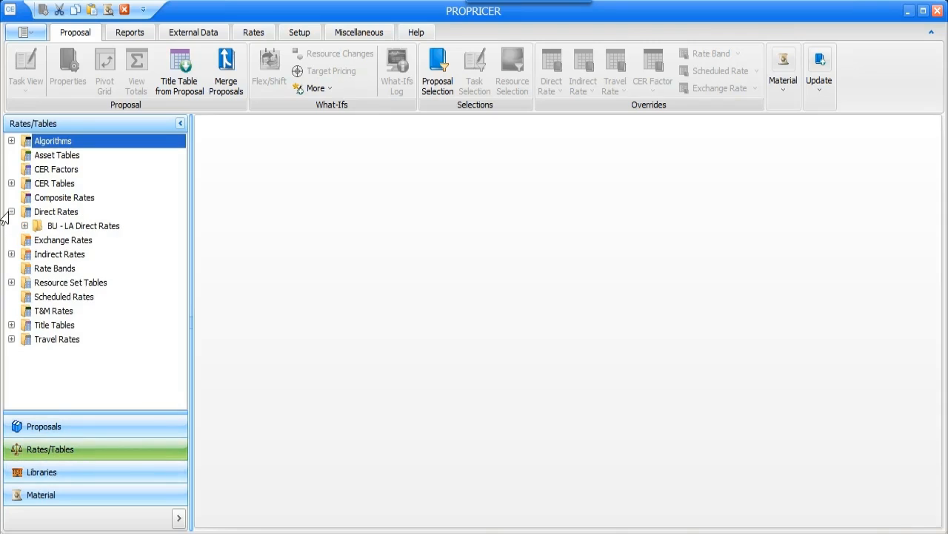
click(41, 475)
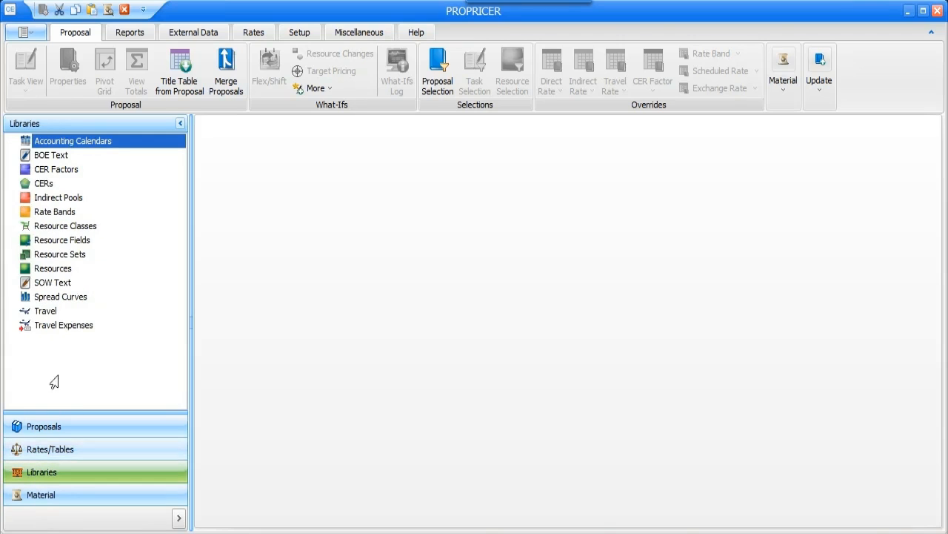
click(45, 271)
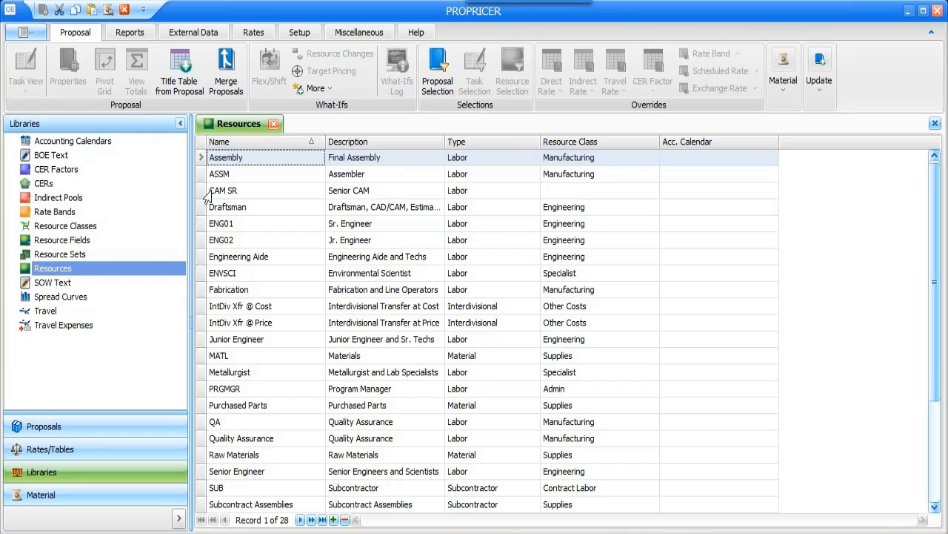
Step: Return to the PROPRICER - Robot, Ver. 0 window and filter the resources to those with access tag (All)
mouse_move(140, 530)
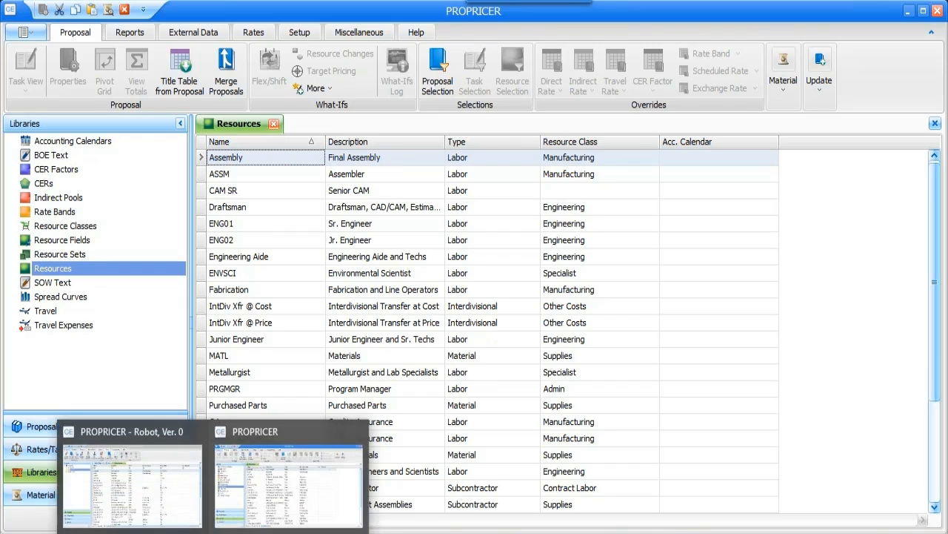
click(141, 435)
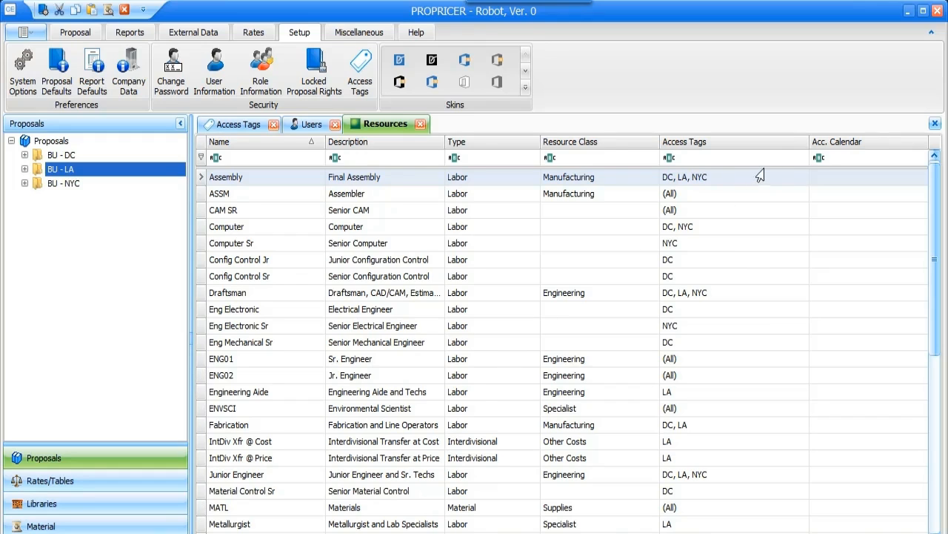
click(803, 140)
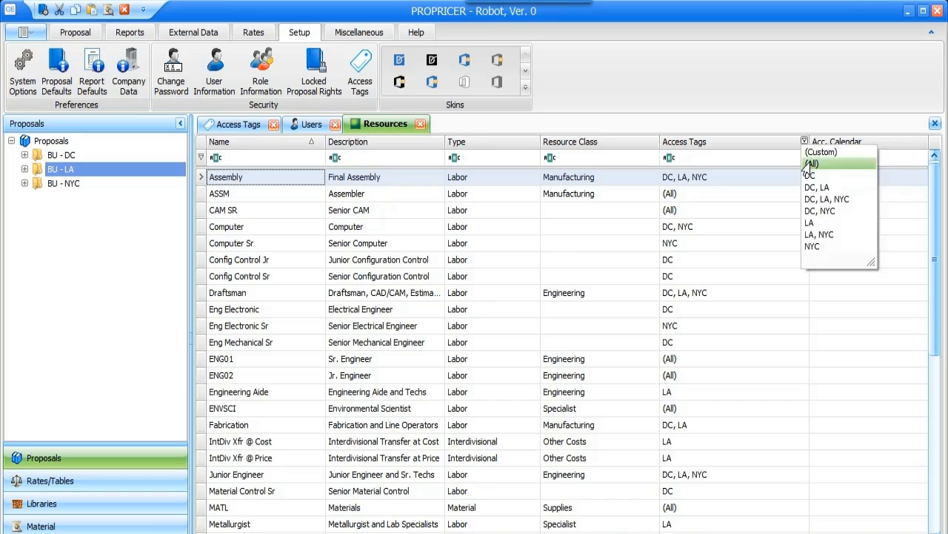
click(810, 163)
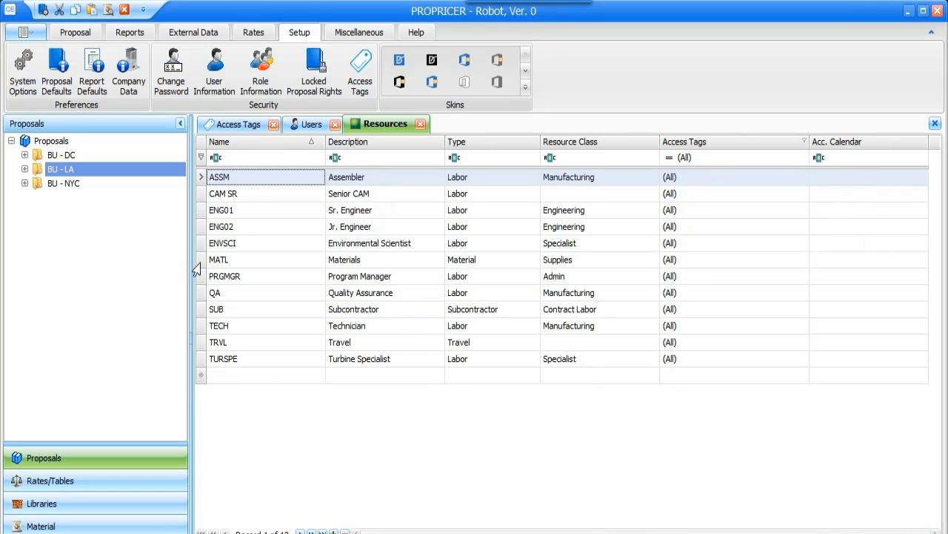
Step: Assign the Historical/No longer used access tag to all the filtered resources at once
key(ctrl+a)
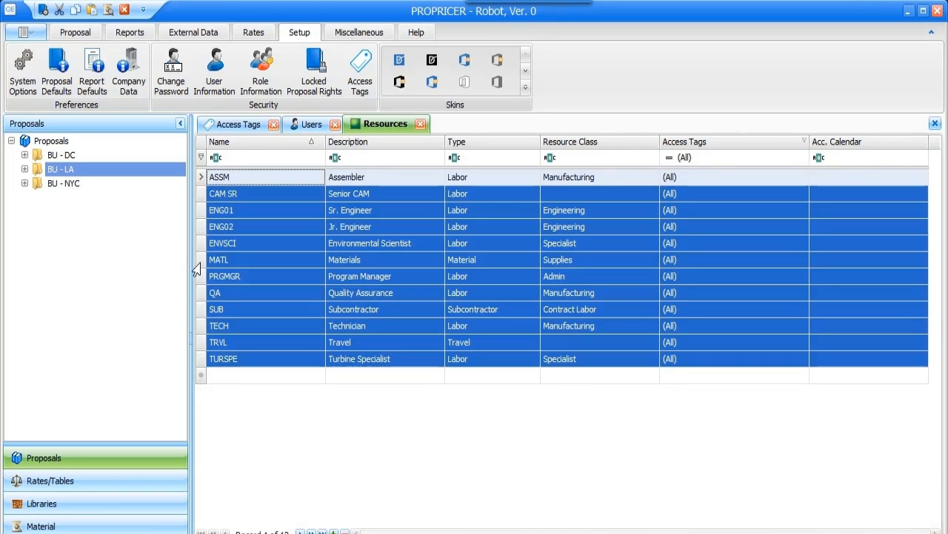
right_click(369, 227)
click(432, 197)
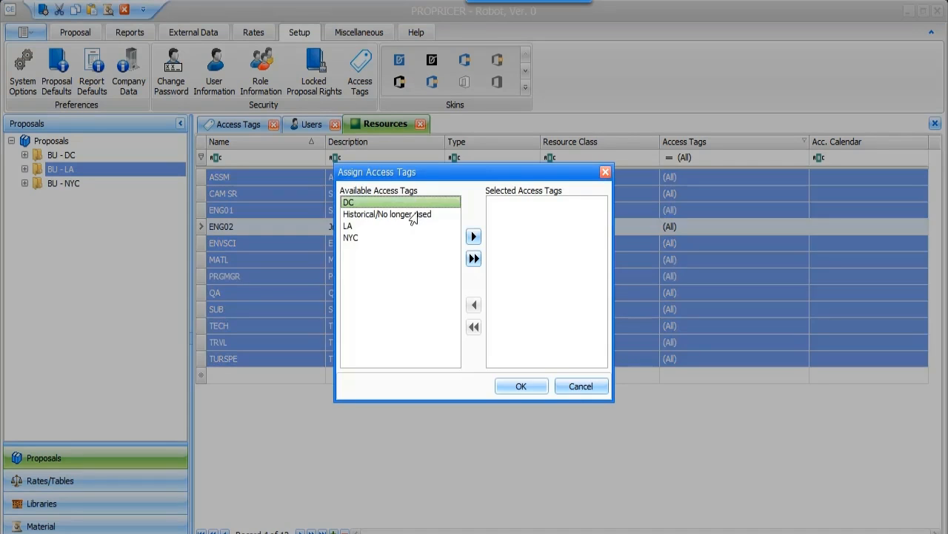
click(412, 215)
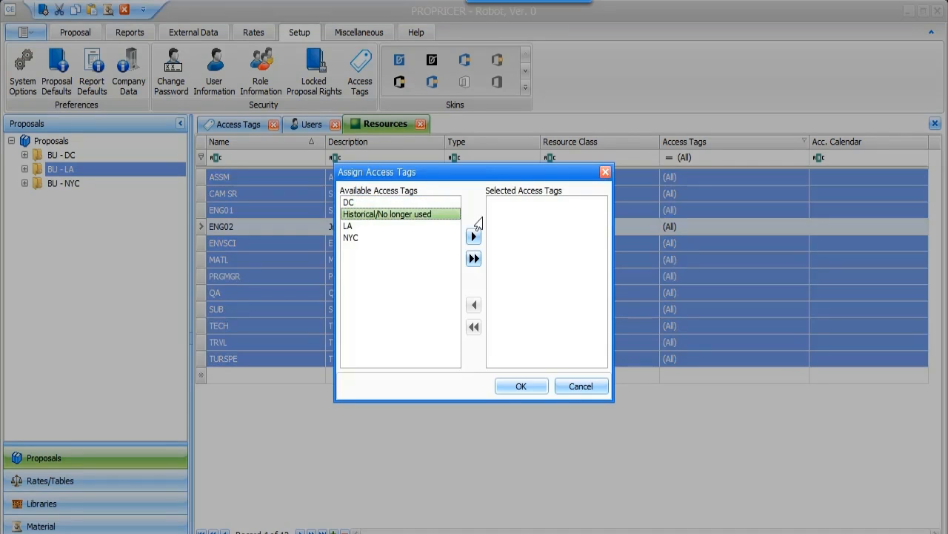
click(474, 236)
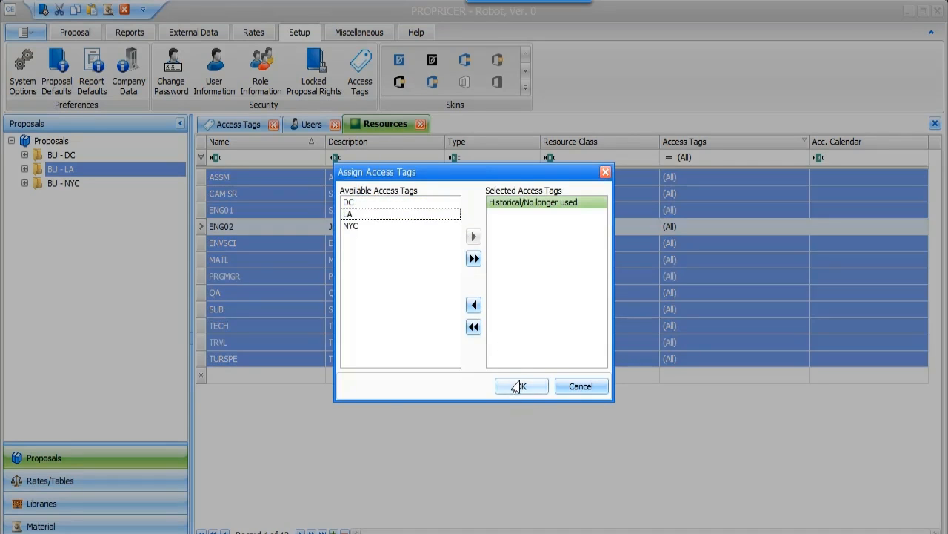
click(515, 386)
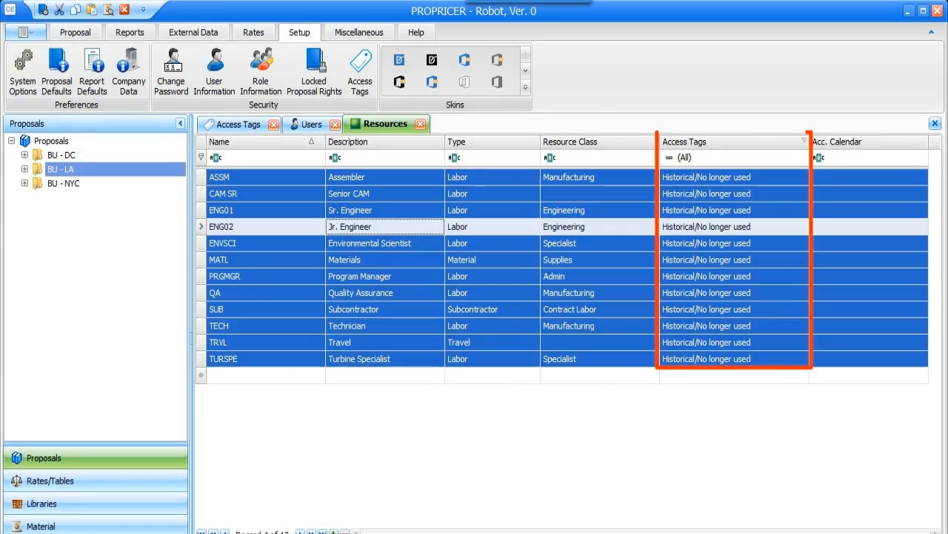
Step: Switch to the second PROPRICER window and review its Resources list after the access tag change
click(213, 533)
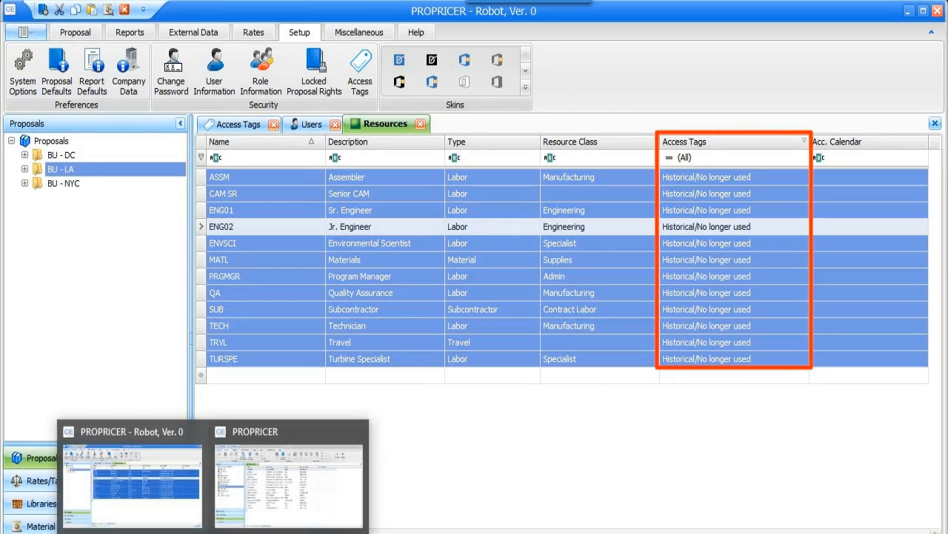
click(280, 436)
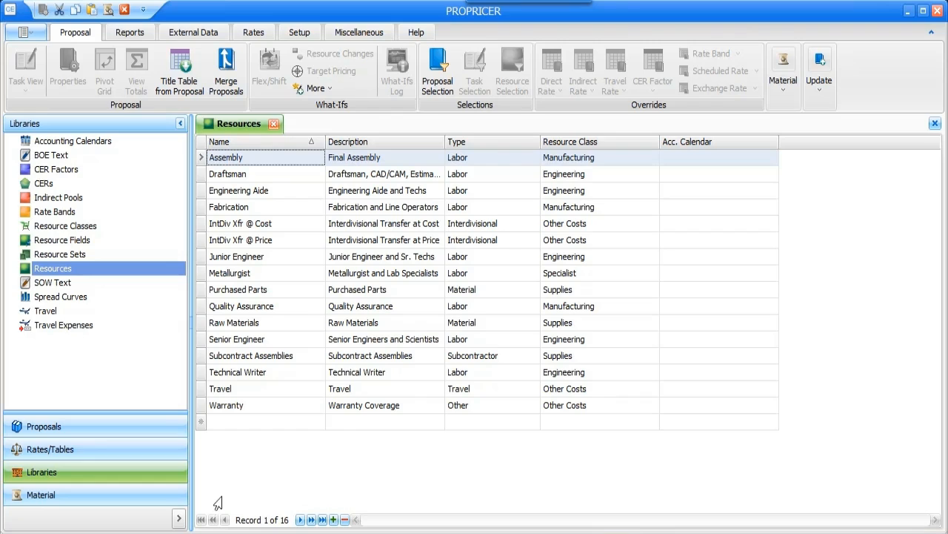
Step: Switch back to the PROPRICER - Robot, Ver. 0 window and open the list of reports
click(213, 532)
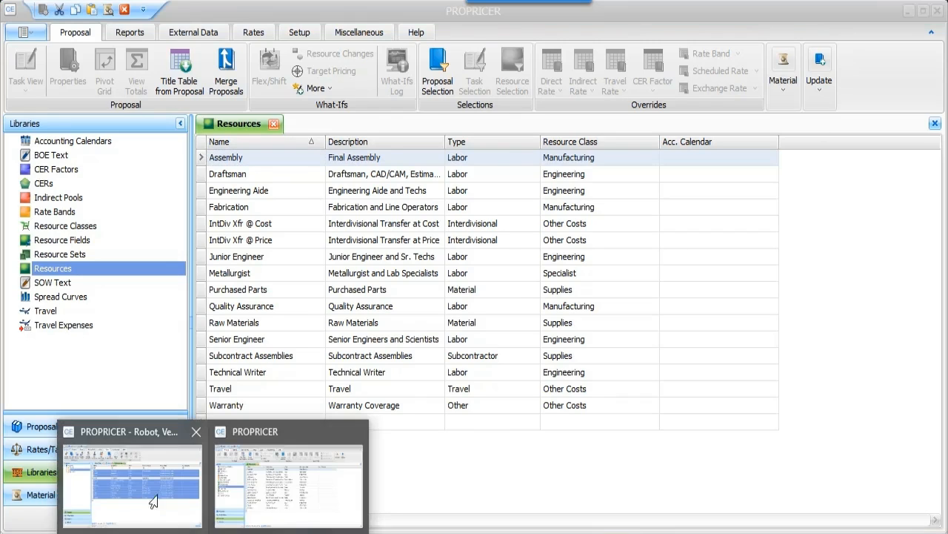
click(120, 438)
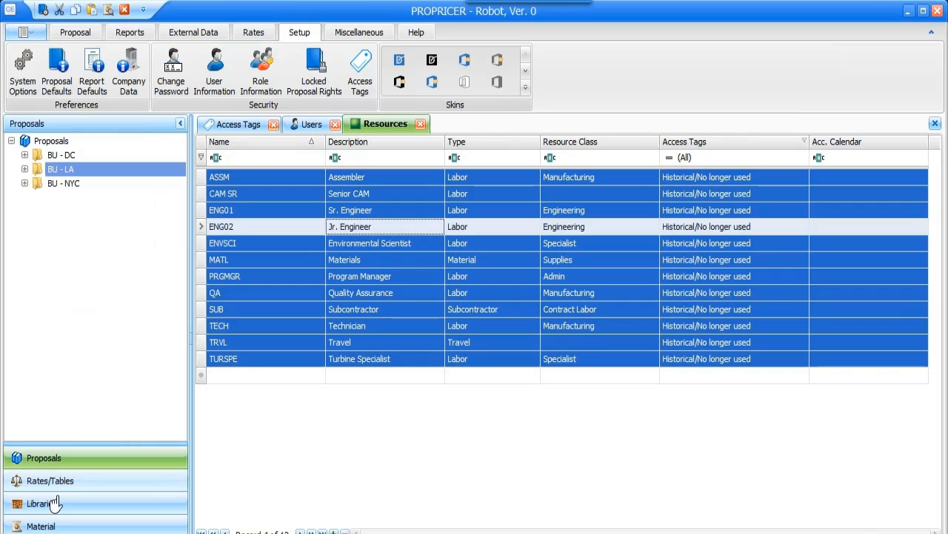
click(130, 33)
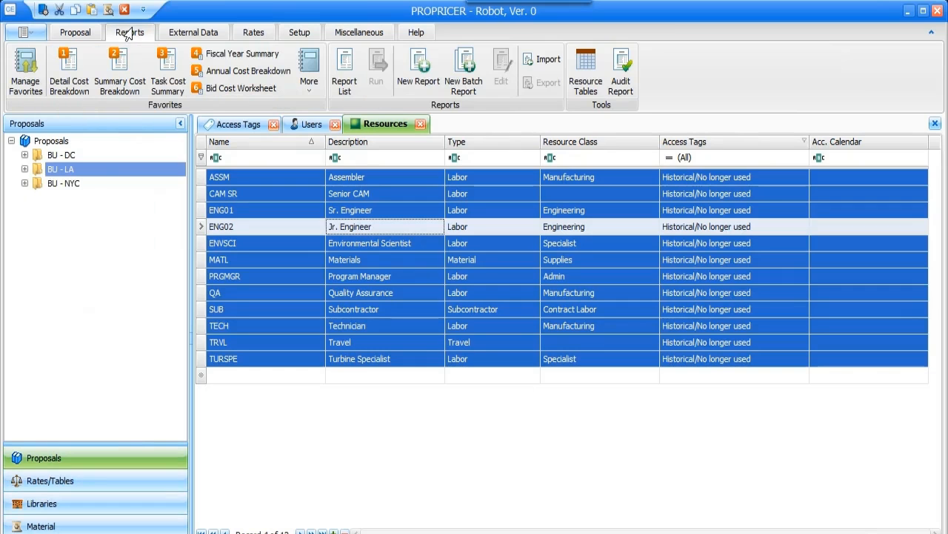
click(345, 71)
Step: Assign the DC access tag to the SCS CTS Annual Summary report in the Report List
scroll(278, 388, down, 20)
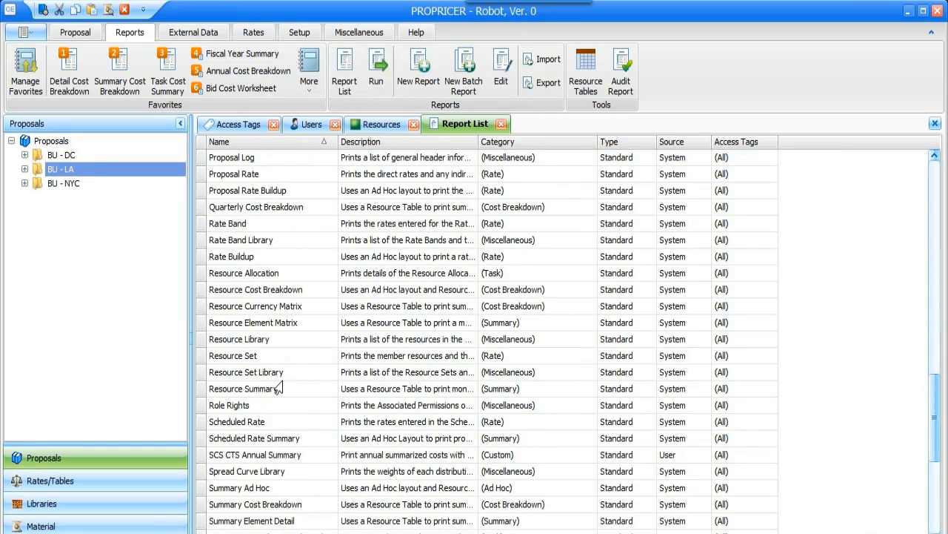
click(198, 455)
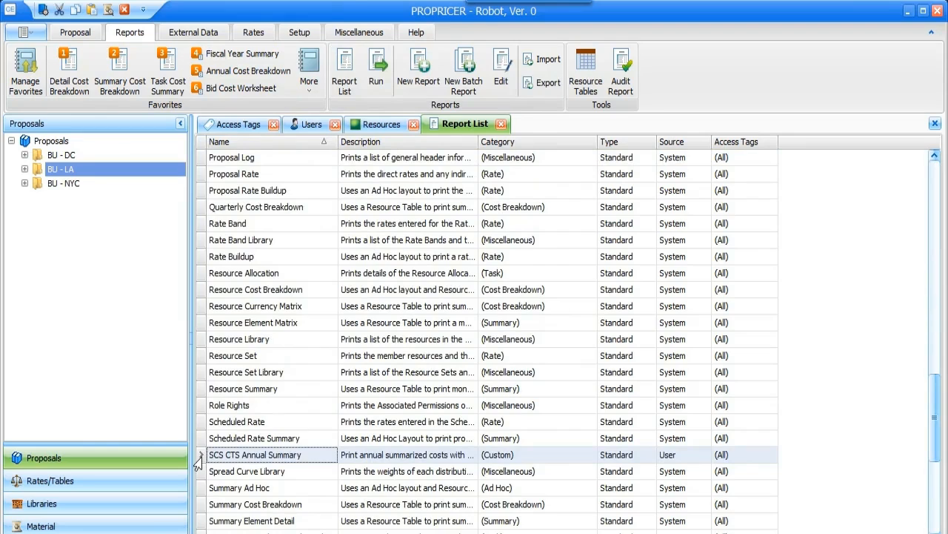
right_click(197, 457)
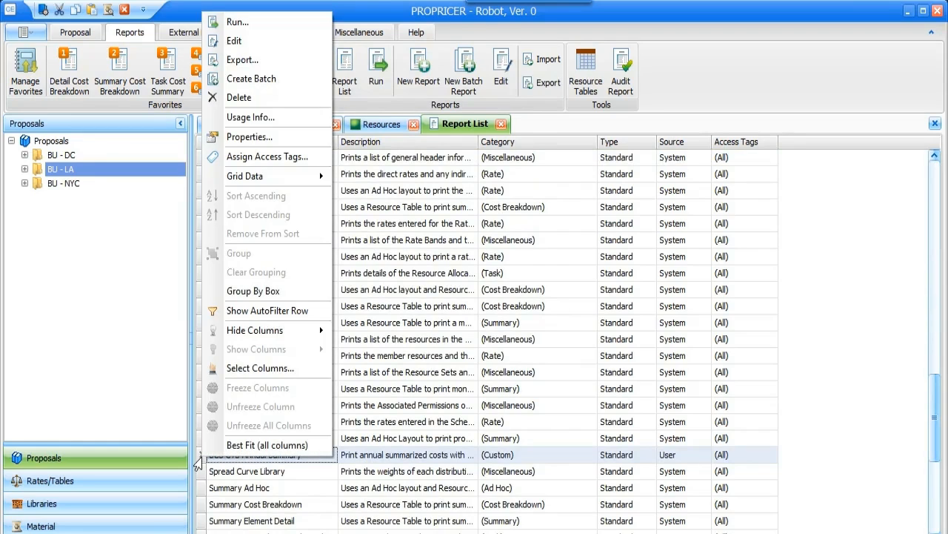
click(256, 157)
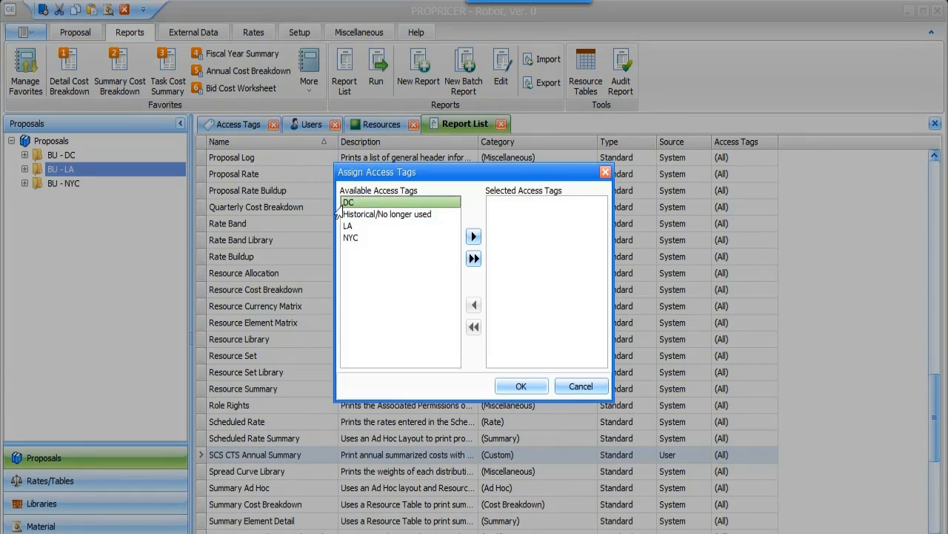
click(469, 237)
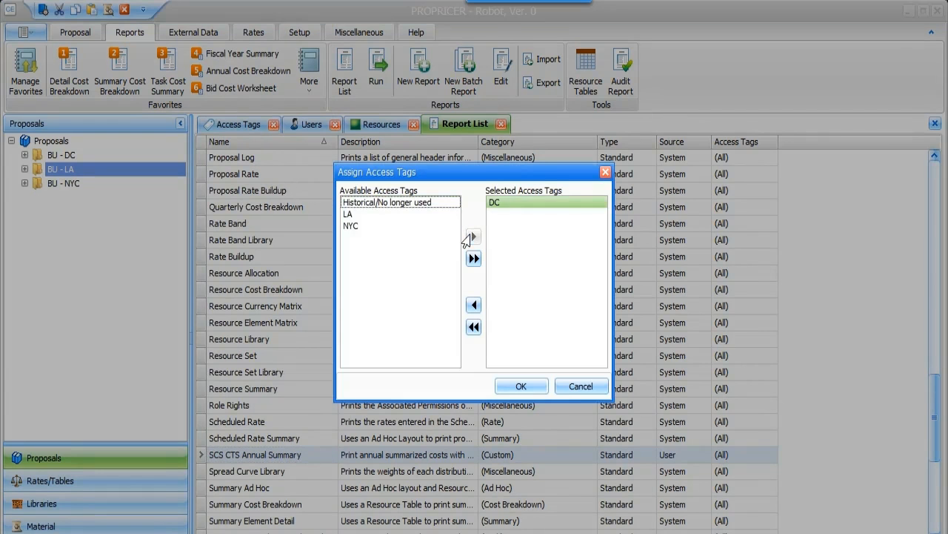
click(519, 386)
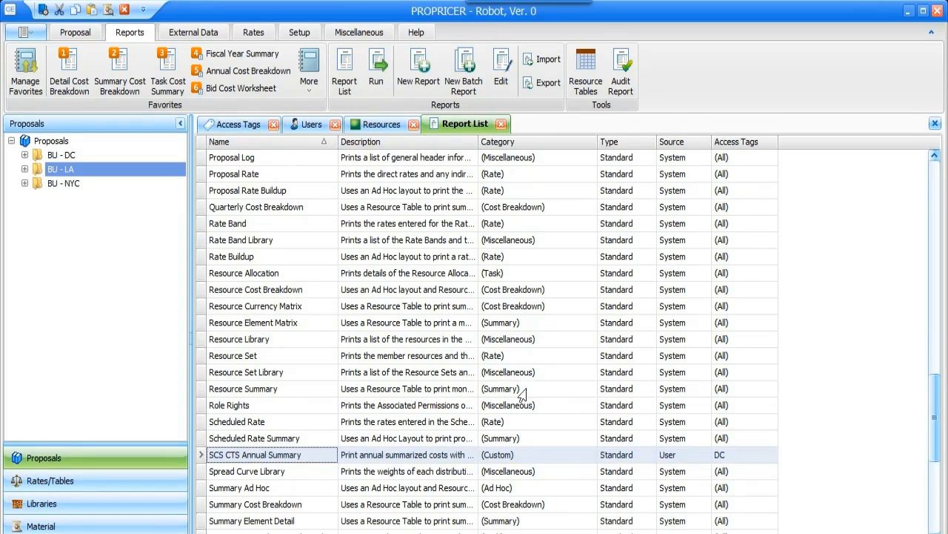
Step: Bring the already open Access Tags list back into view
click(232, 126)
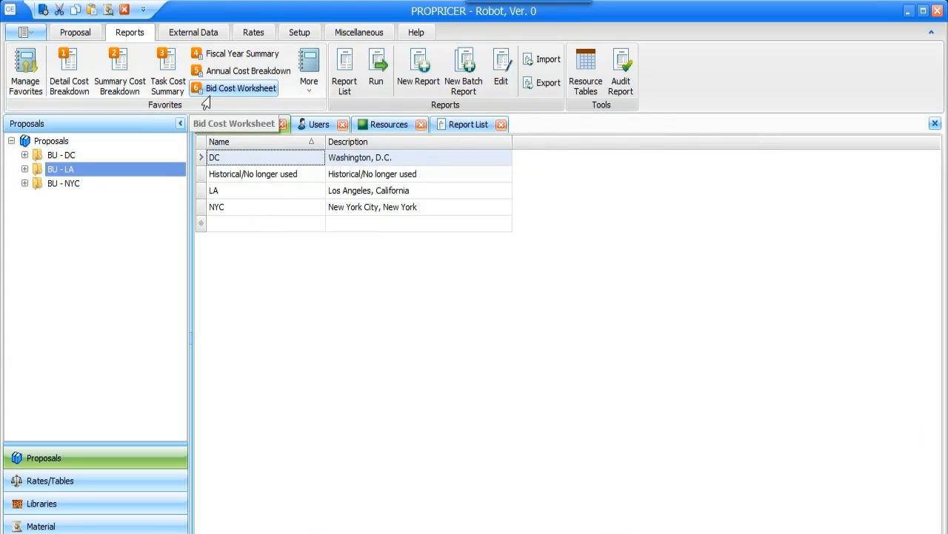